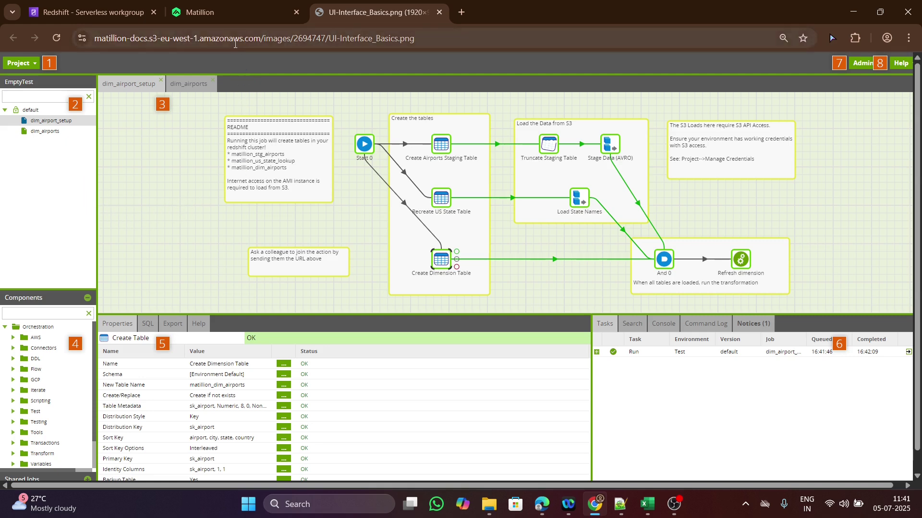
Switch to the Matillion project and add an orchestration pipeline named mtl_orch_01
left_click(212, 12)
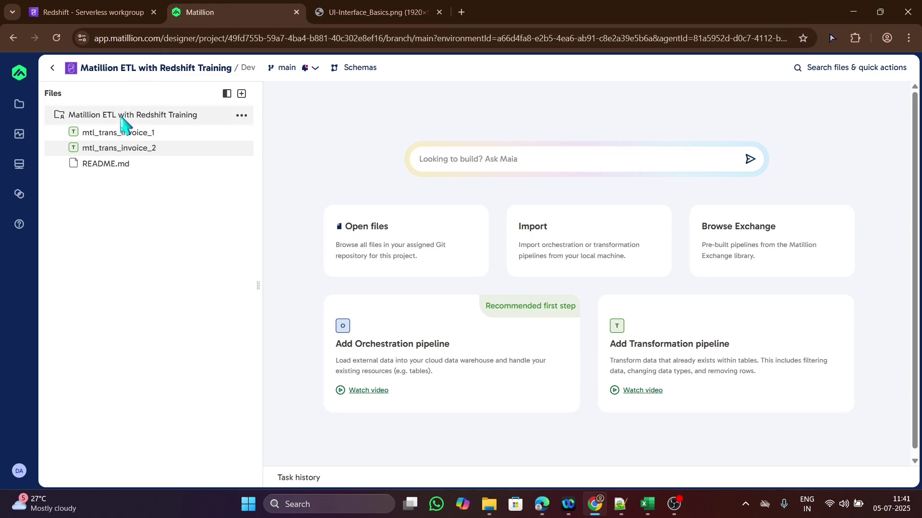
left_click(241, 95)
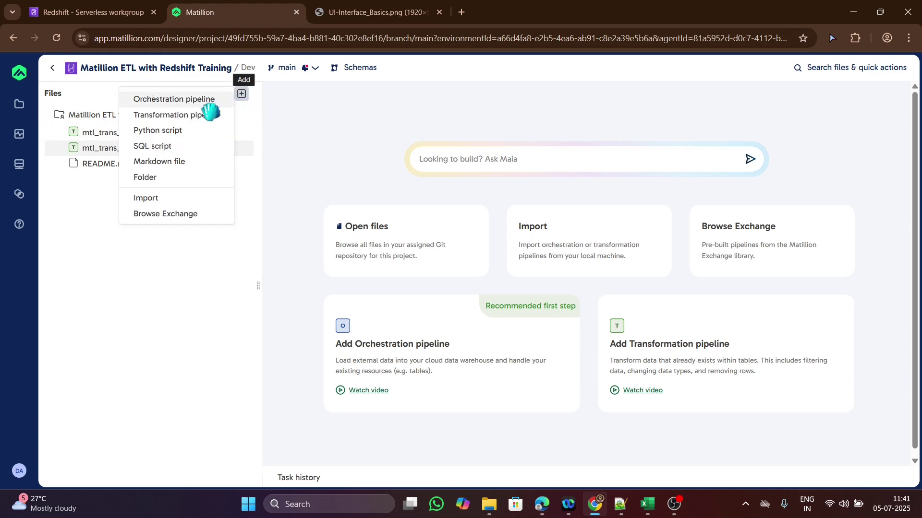
left_click(202, 101)
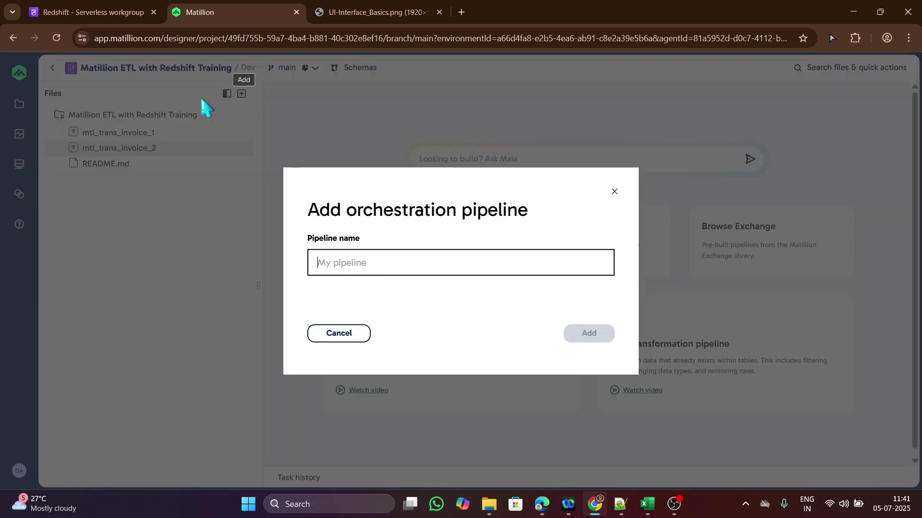
left_click(346, 260)
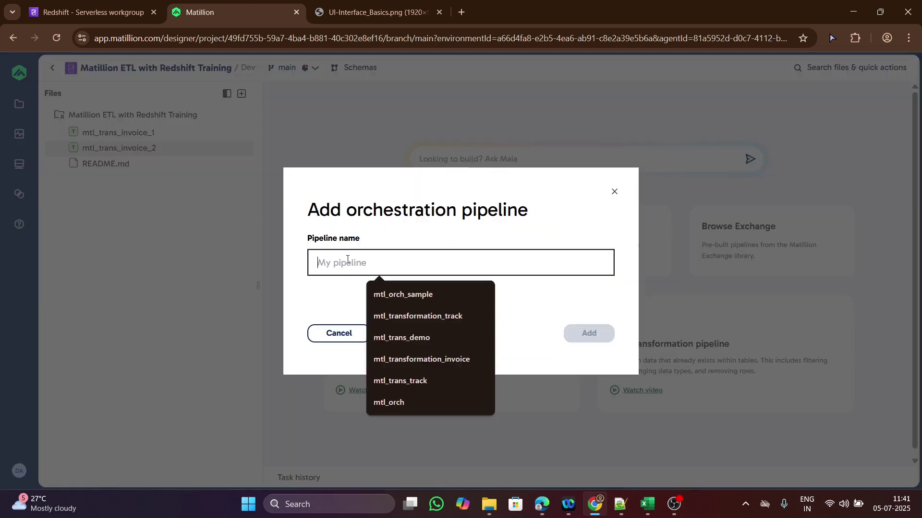
type("mtl_orch")
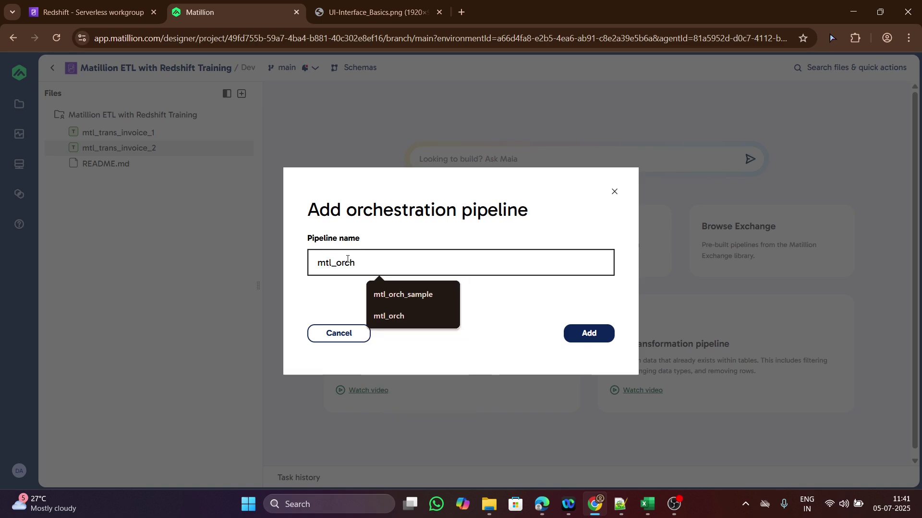
type("_01")
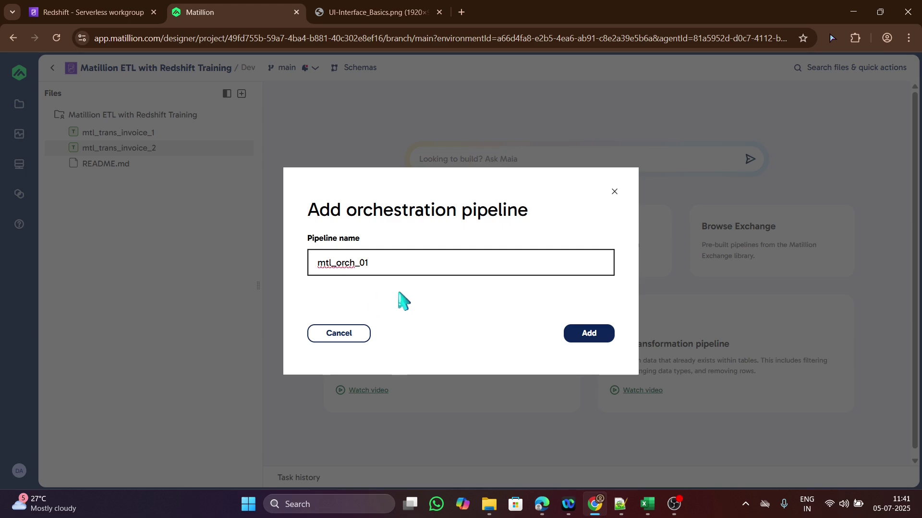
left_click(597, 334)
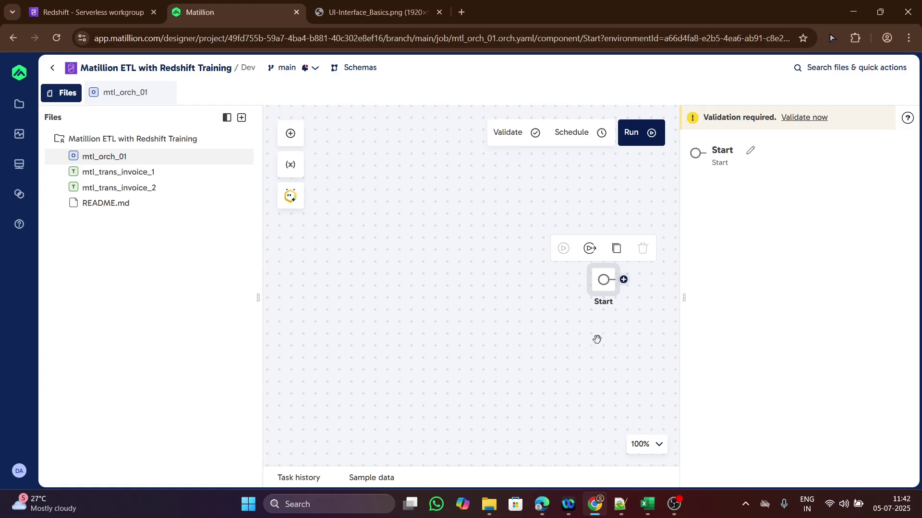
Reposition the Start component toward the canvas's left side and add a Begin transaction component connected after it
left_click_drag(610, 302, 393, 267)
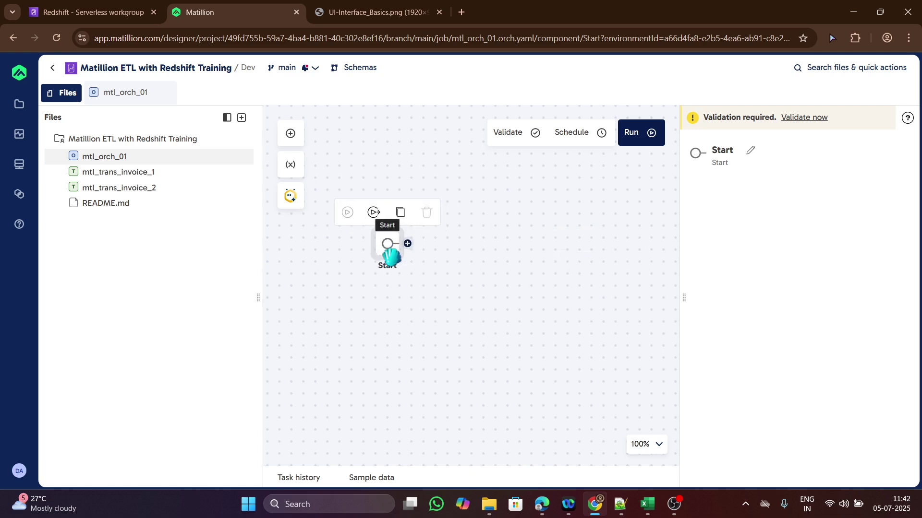
left_click(408, 245)
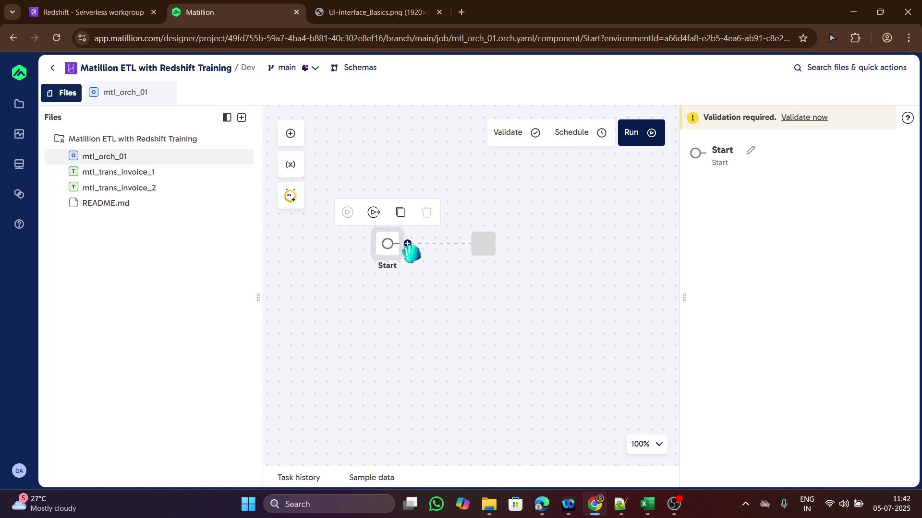
left_click(408, 244)
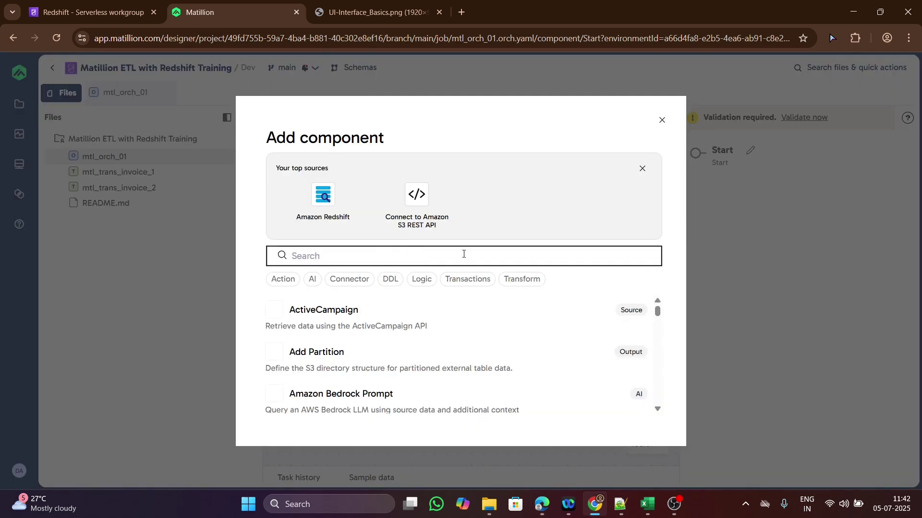
type("begin")
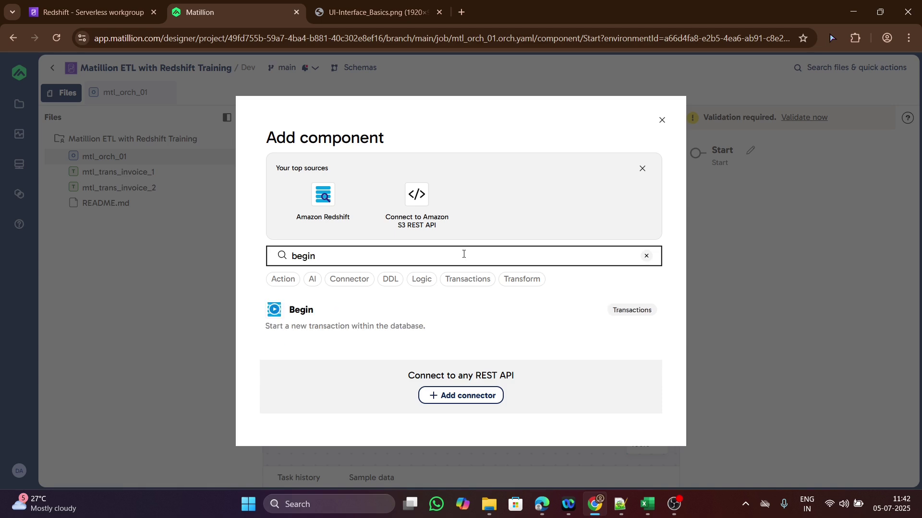
left_click(269, 322)
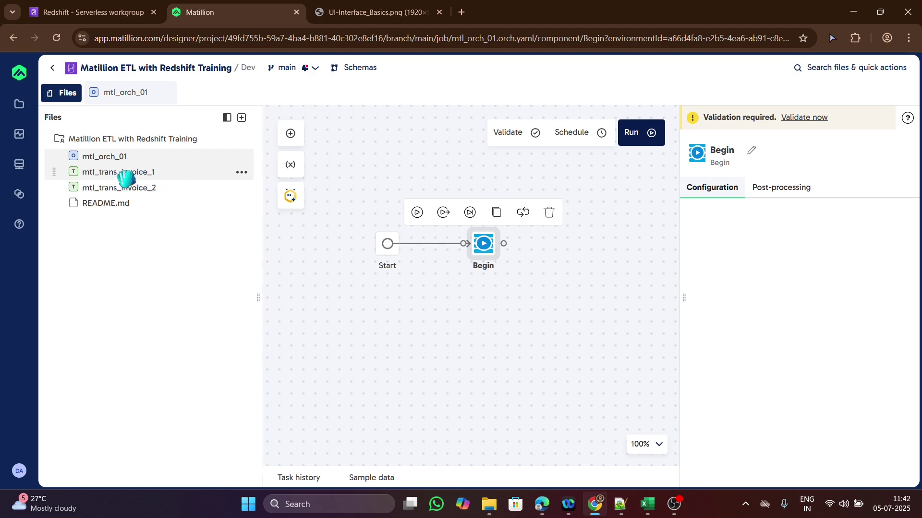
Place the mtl_trans_invoice_1 transformation after Begin, connect Begin to it on success, and tighten the spacing between the components
left_click_drag(127, 178, 569, 248)
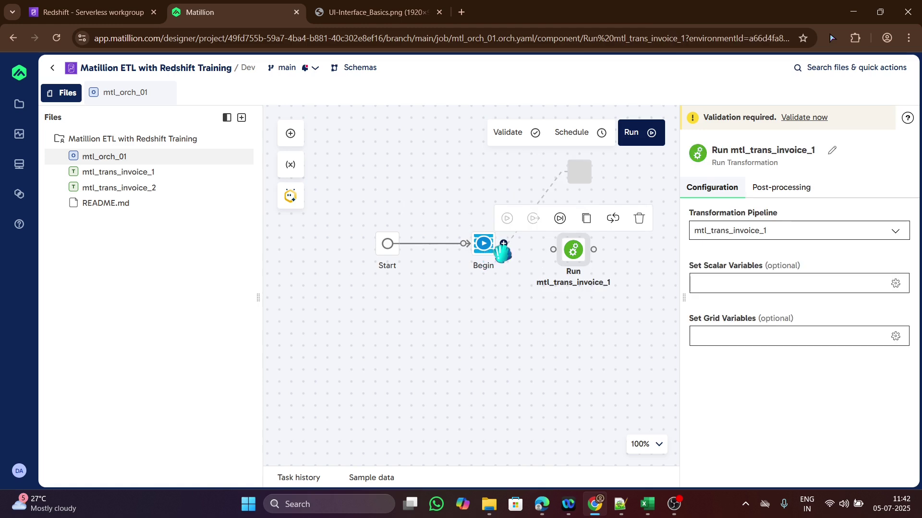
left_click(486, 248)
left_click_drag(502, 250, 574, 249)
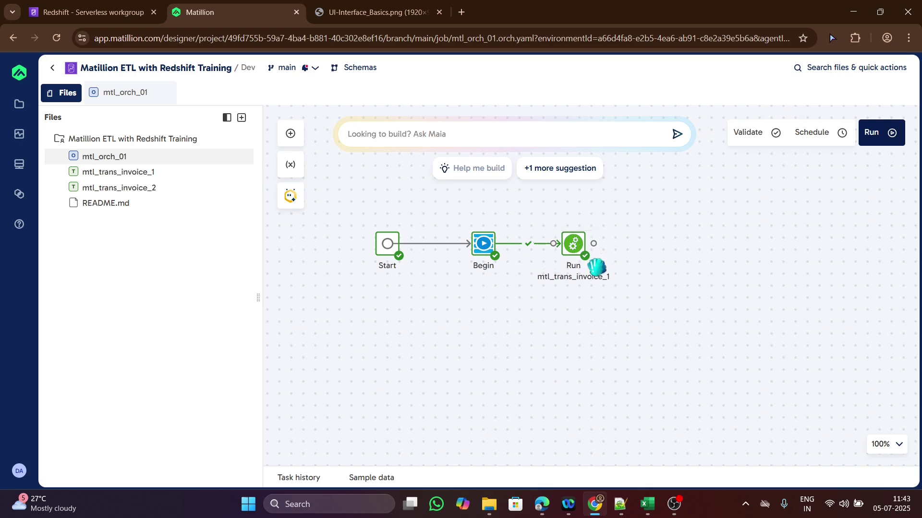
left_click_drag(503, 249, 491, 249)
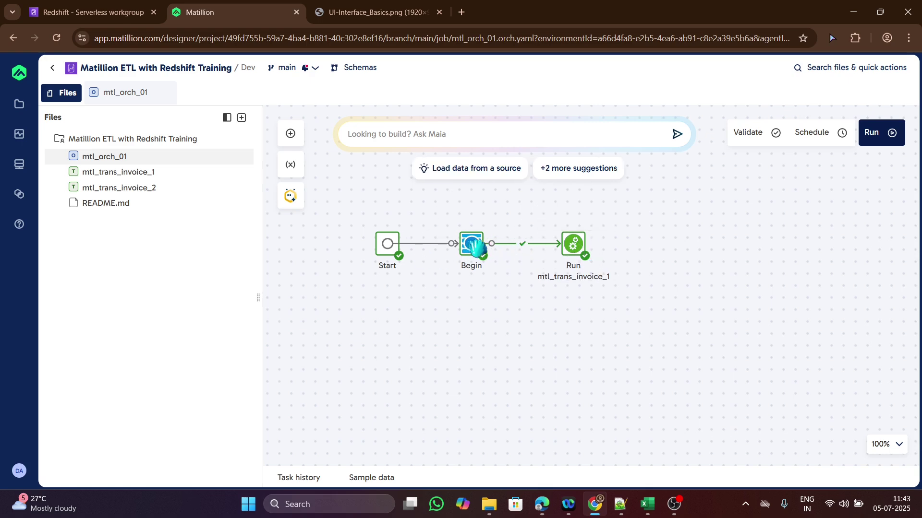
left_click_drag(572, 246, 535, 247)
Add a Commit component after Run mtl_trans_invoice_1 with an on-success connection and move it slightly closer
left_click(566, 245)
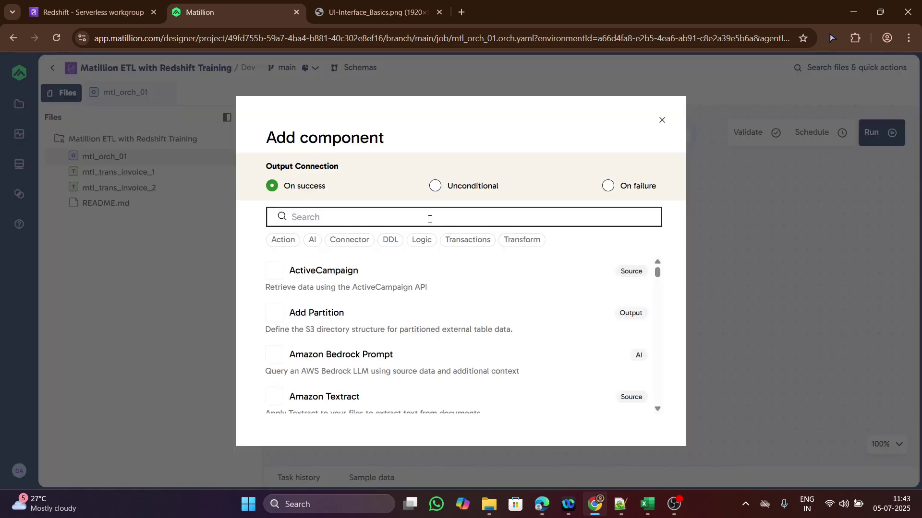
type("commit")
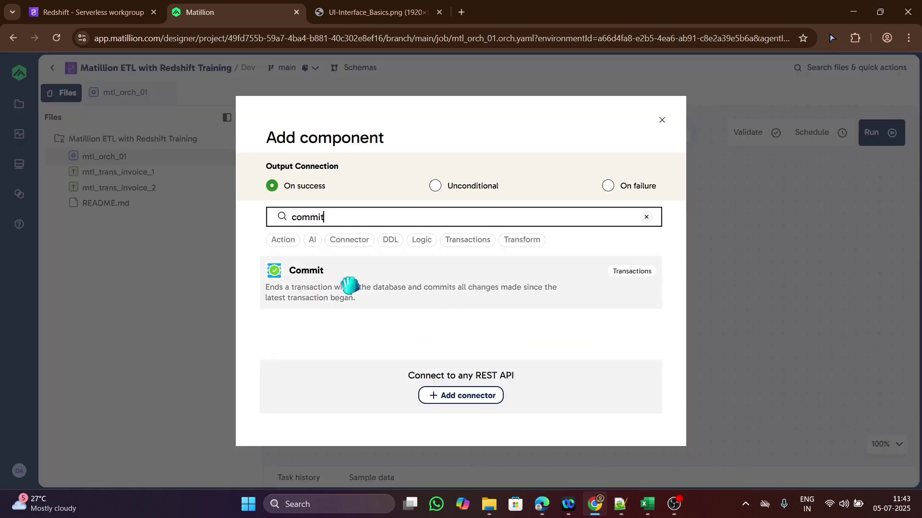
left_click(381, 289)
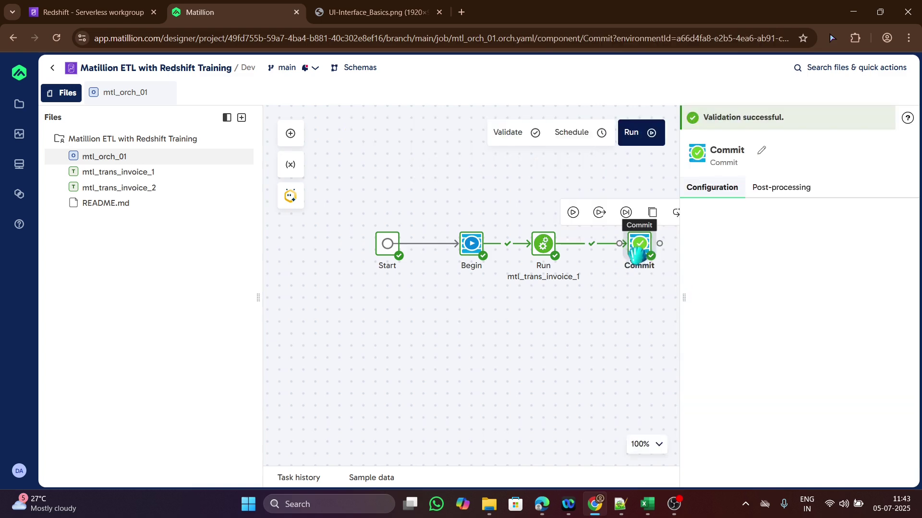
left_click_drag(638, 260, 623, 255)
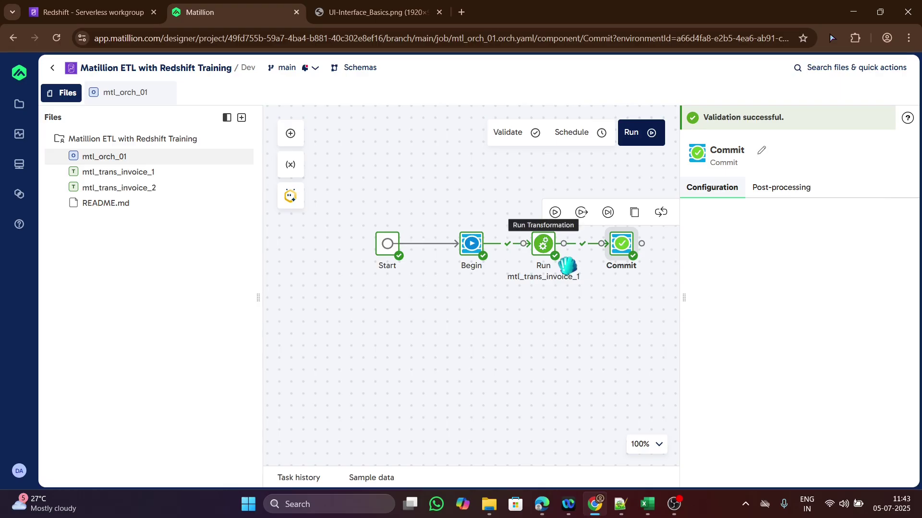
Add a Rollback component to the canvas and position it directly below Run mtl_trans_invoice_1
left_click(290, 133)
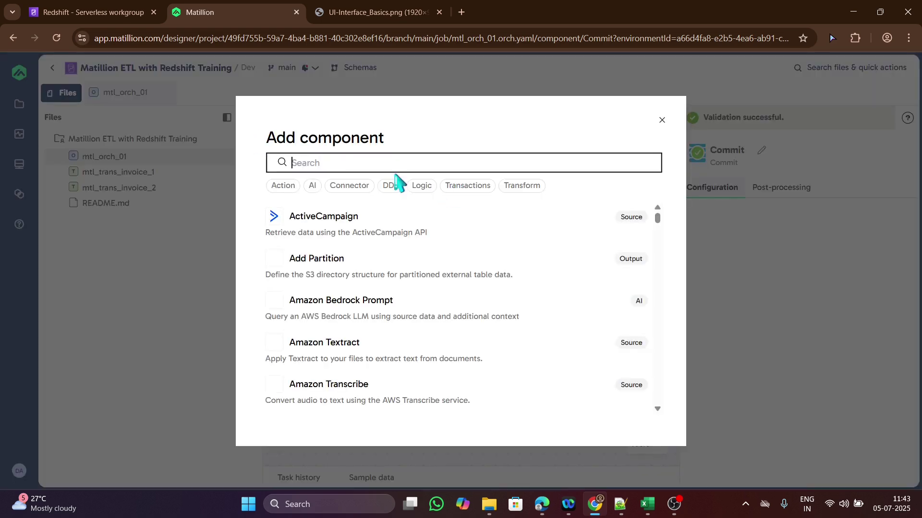
type("rollback")
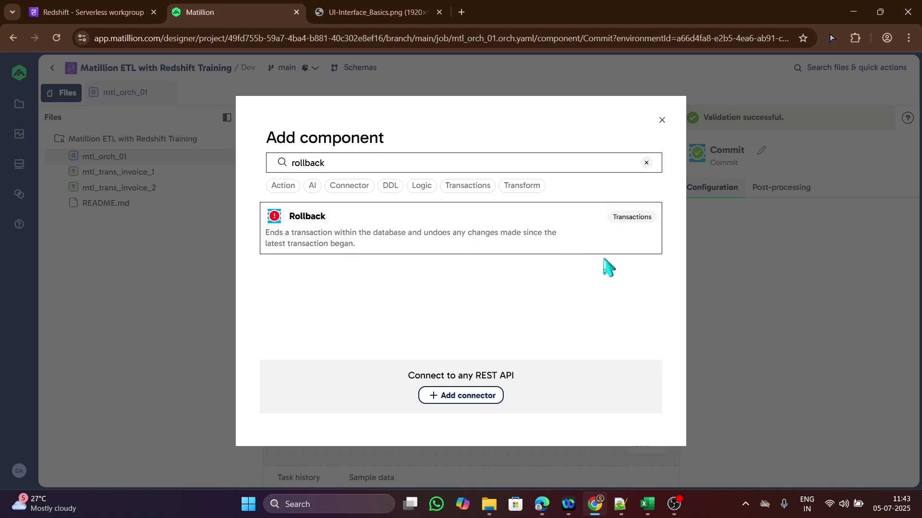
left_click(572, 260)
left_click(544, 181)
left_click_drag(545, 185, 547, 319)
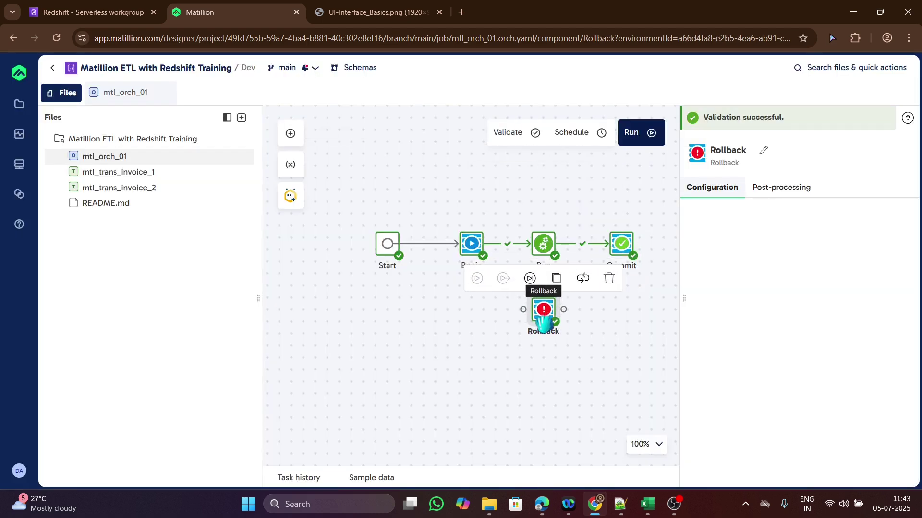
Connect Run mtl_trans_invoice_1 to Rollback and set the connection to on failure
left_click(559, 247)
left_click_drag(564, 250, 551, 307)
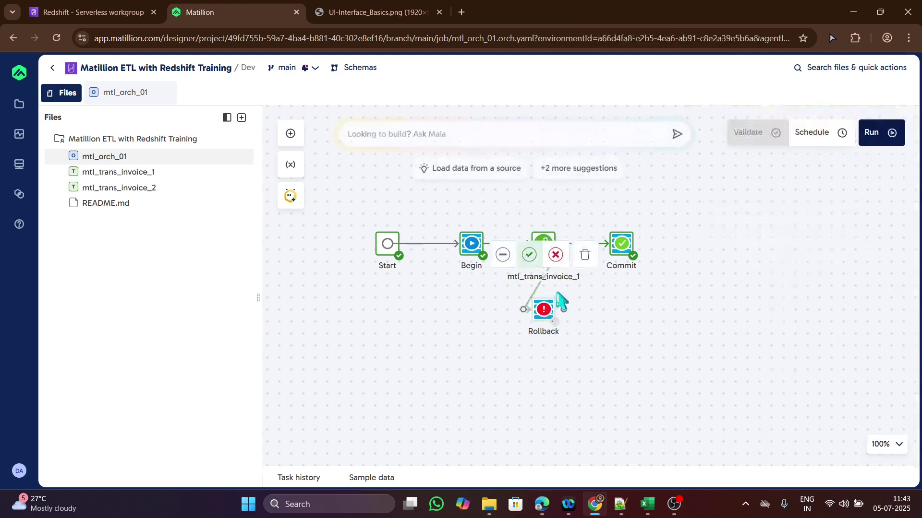
left_click(555, 255)
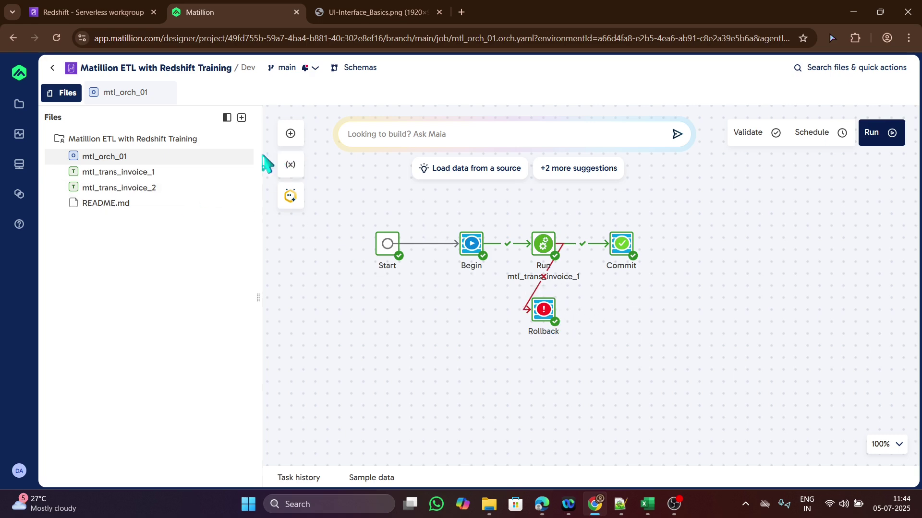
Add an End Success component after Commit with an on-success connection
left_click(241, 119)
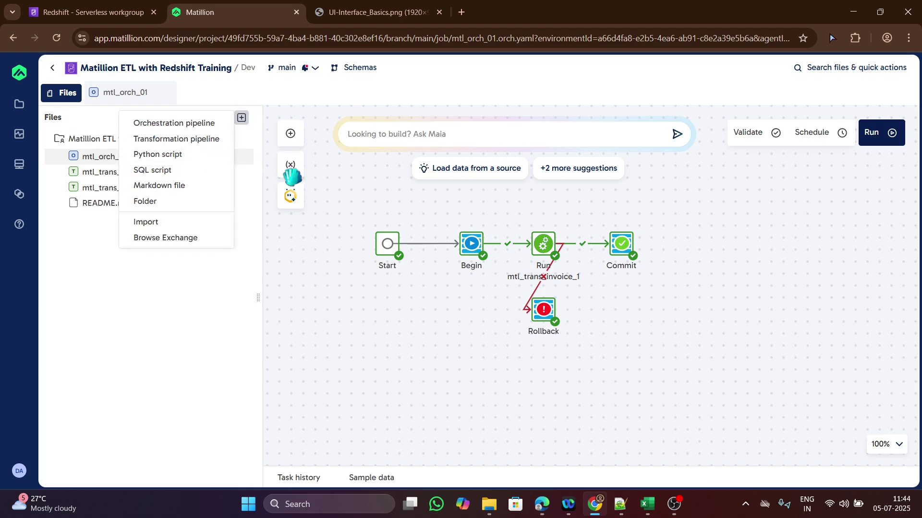
left_click(412, 208)
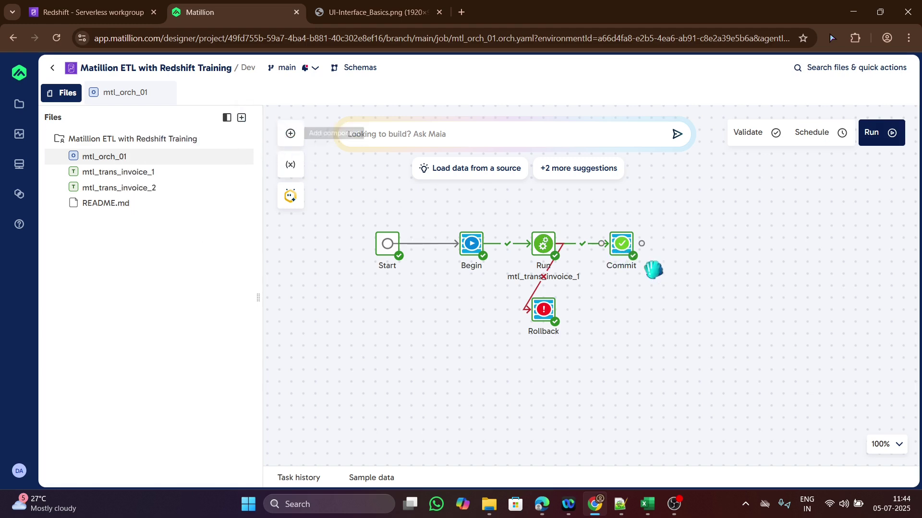
left_click(642, 243)
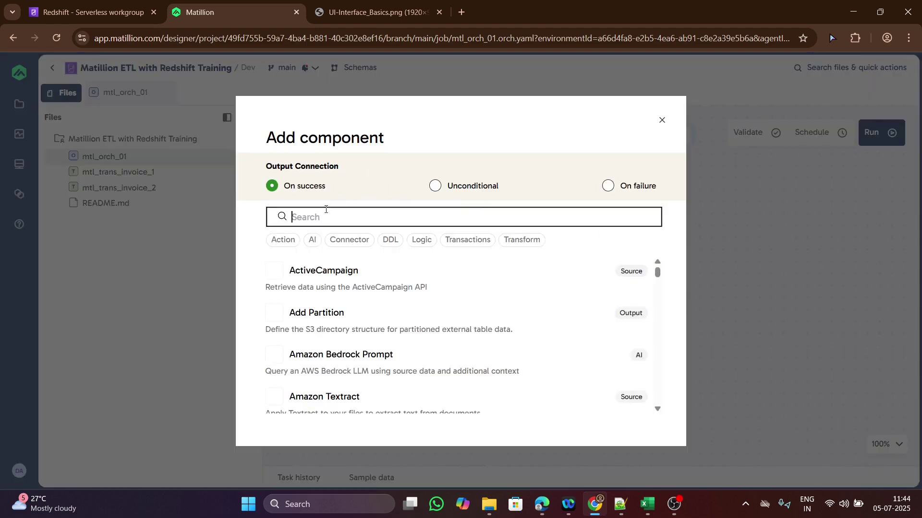
type("end success")
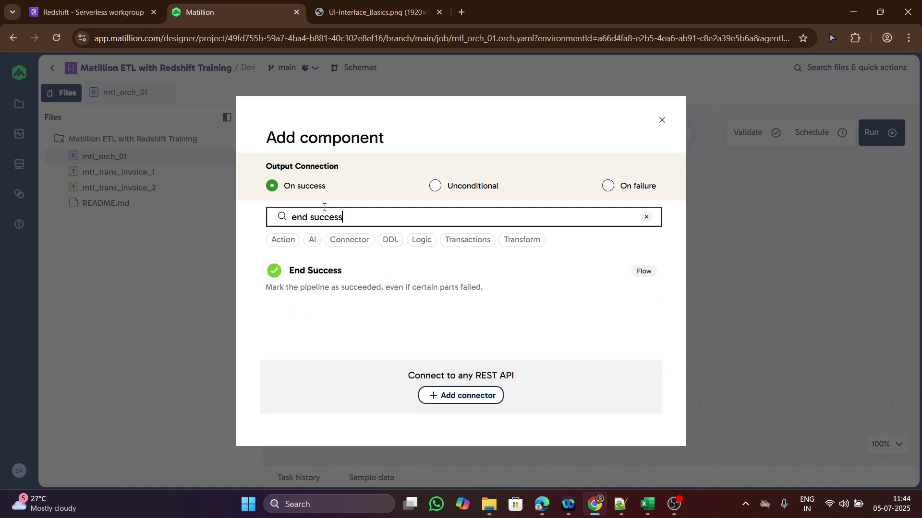
left_click(309, 271)
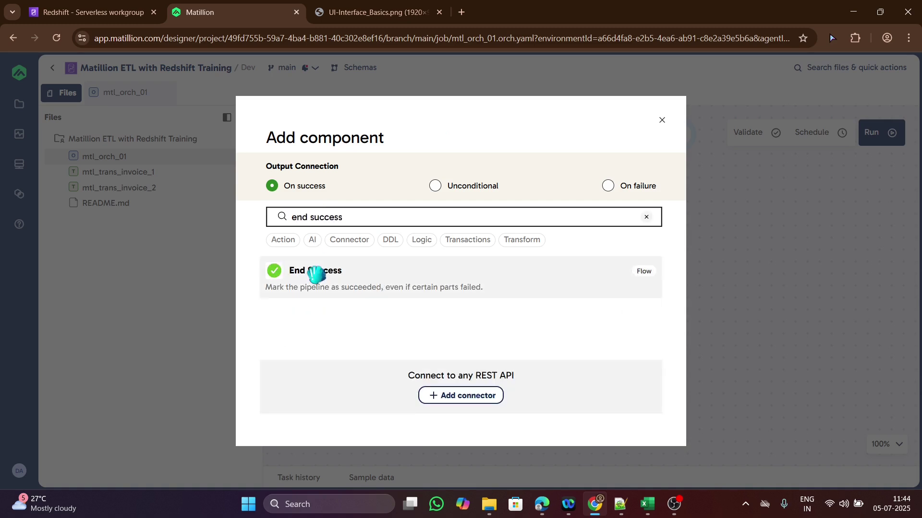
left_click(640, 205)
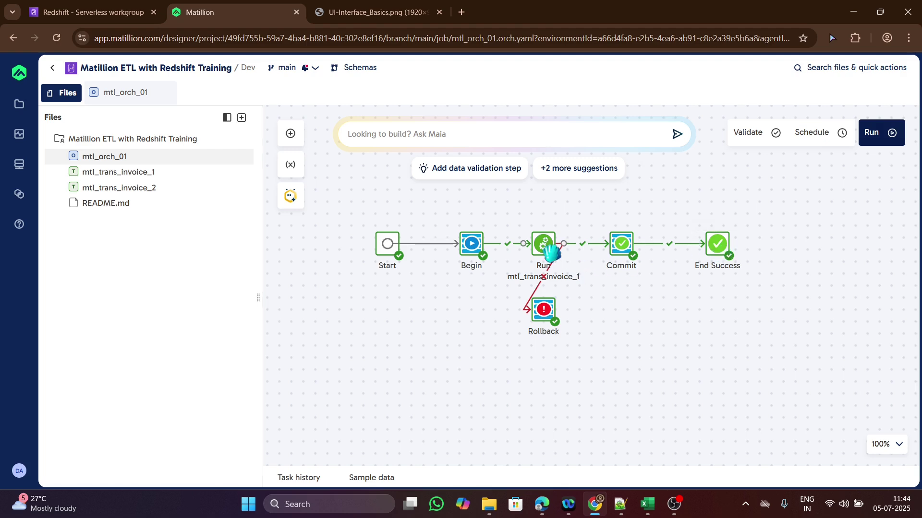
Add an End Failure component to the canvas below End Success, in line with Rollback
left_click(292, 136)
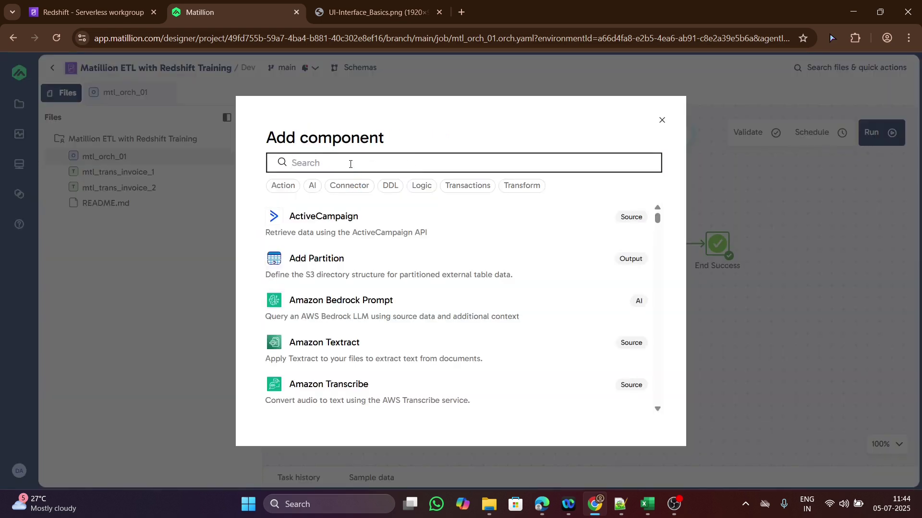
type("end failure")
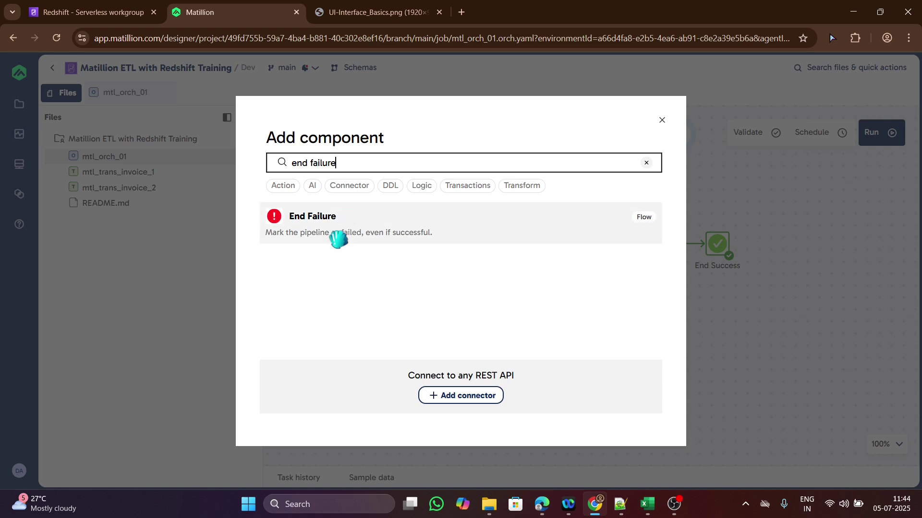
left_click_drag(336, 236, 624, 313)
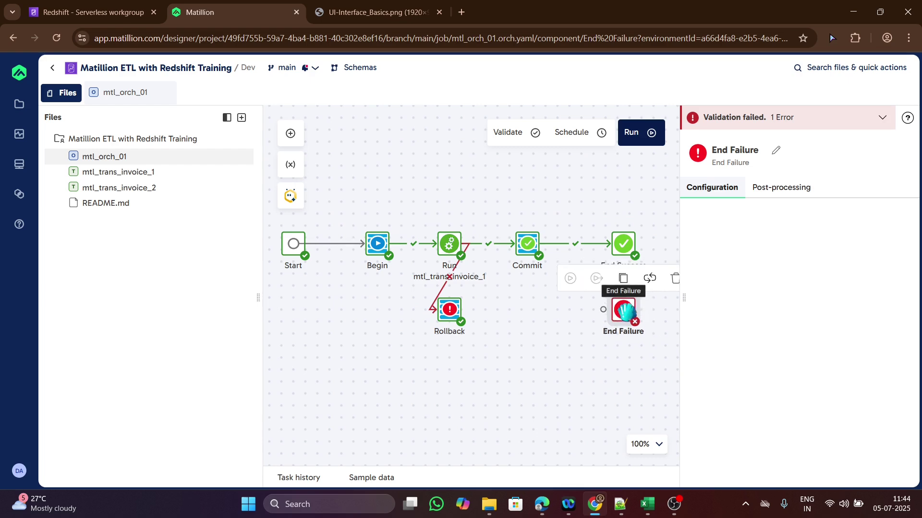
Connect Rollback to End Failure with an on-success connection
left_click(447, 310)
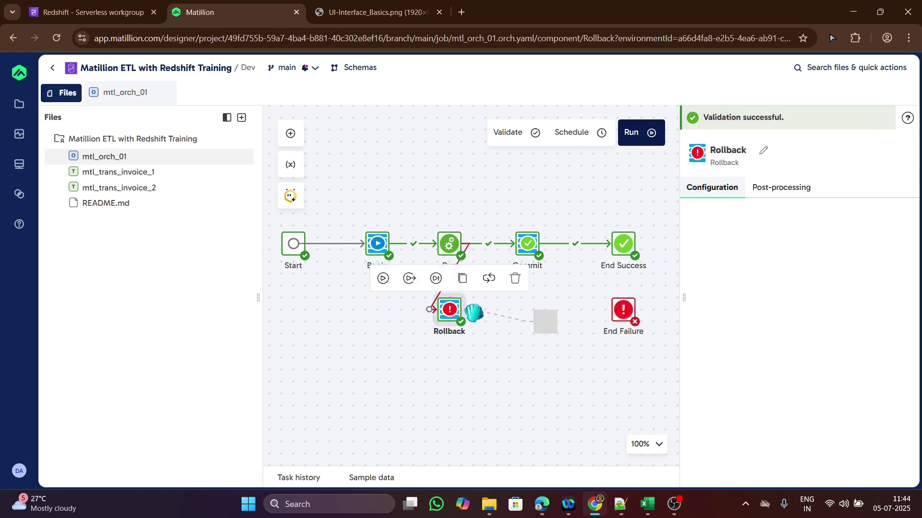
left_click_drag(470, 310, 623, 313)
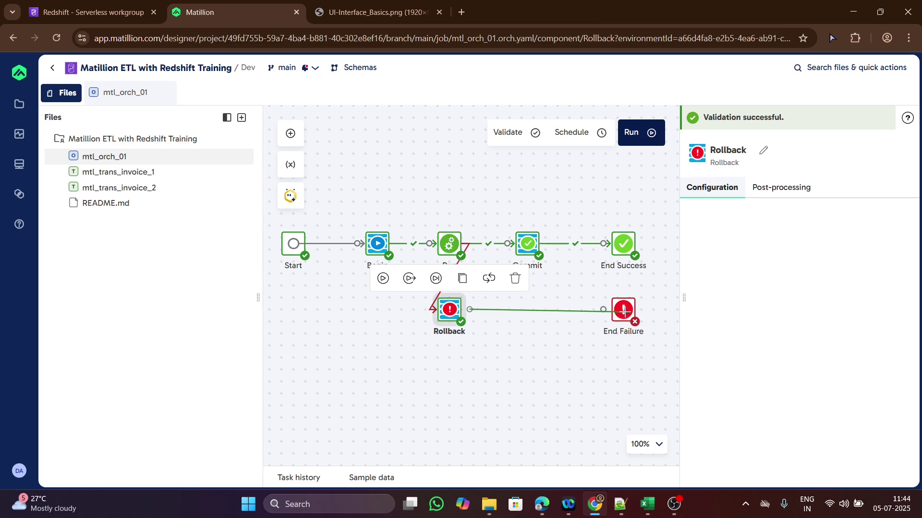
left_click(538, 310)
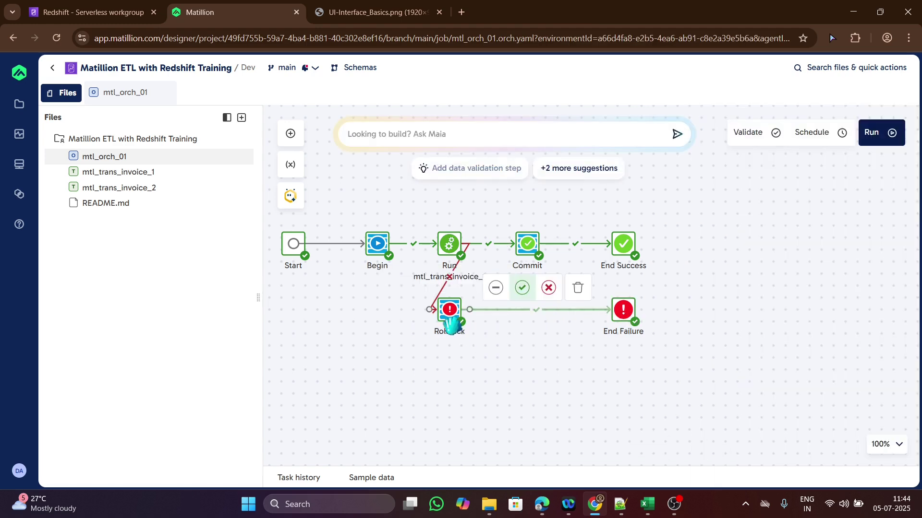
left_click(449, 336)
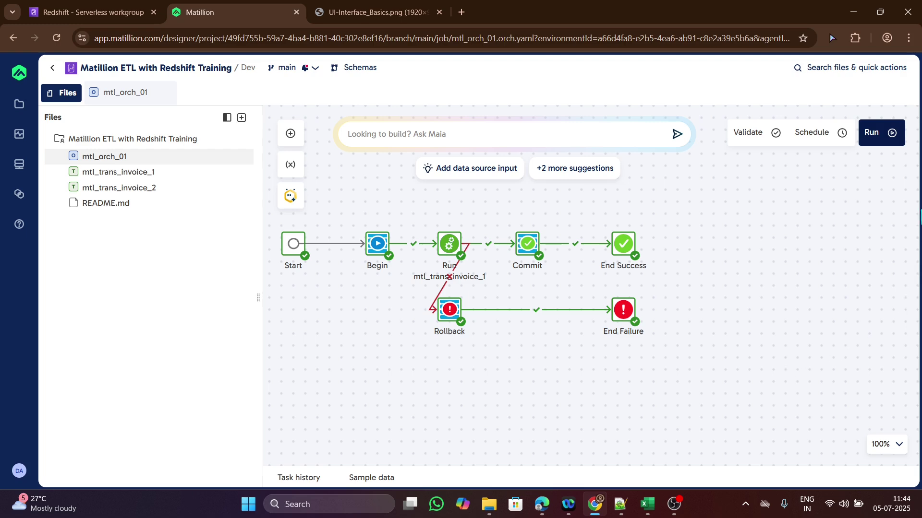
Run the mtl_orch_01 pipeline in the Dev environment
left_click(878, 133)
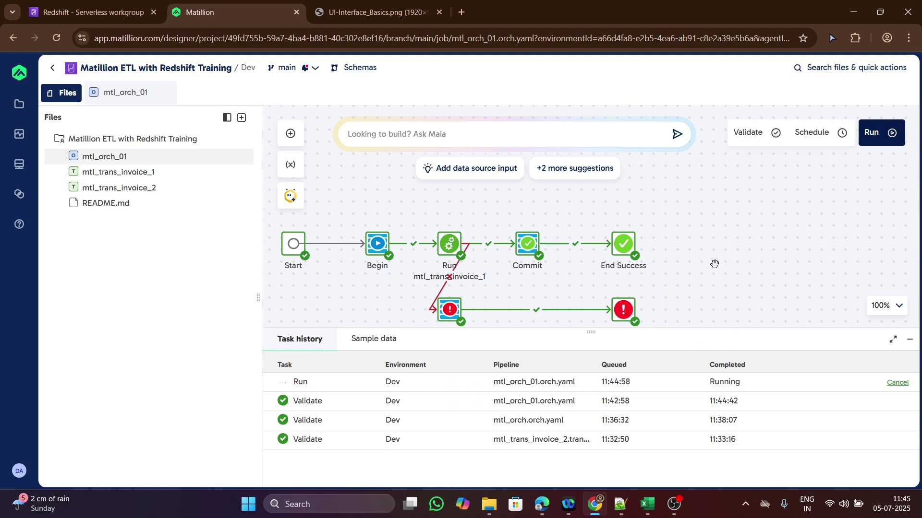
scroll(715, 265, "down", 1)
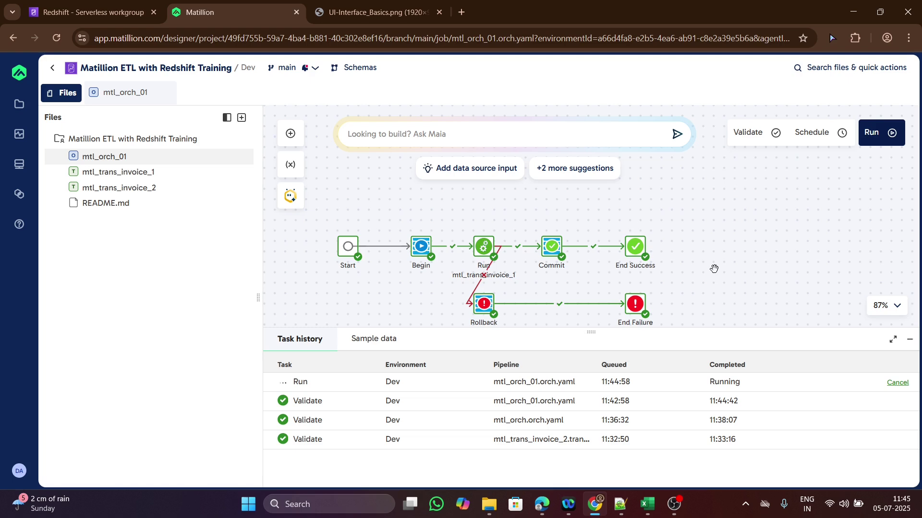